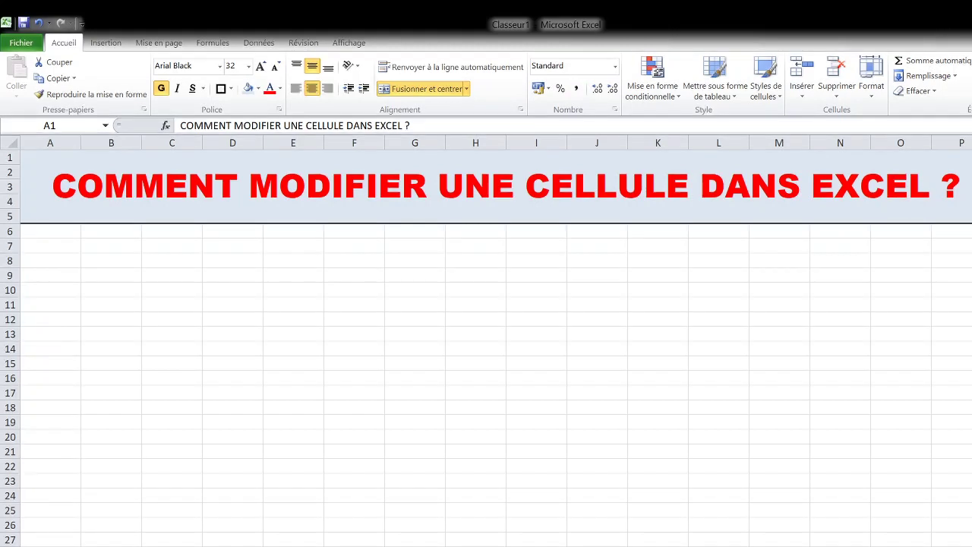
Step: Enter the word 'Excel' in cell G10 and the number 25 in H10
click(416, 320)
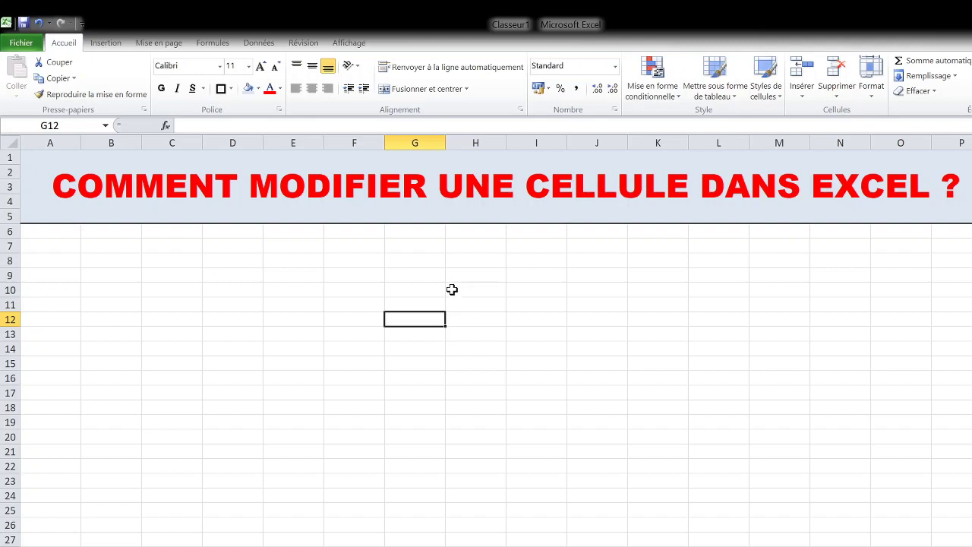
click(414, 289)
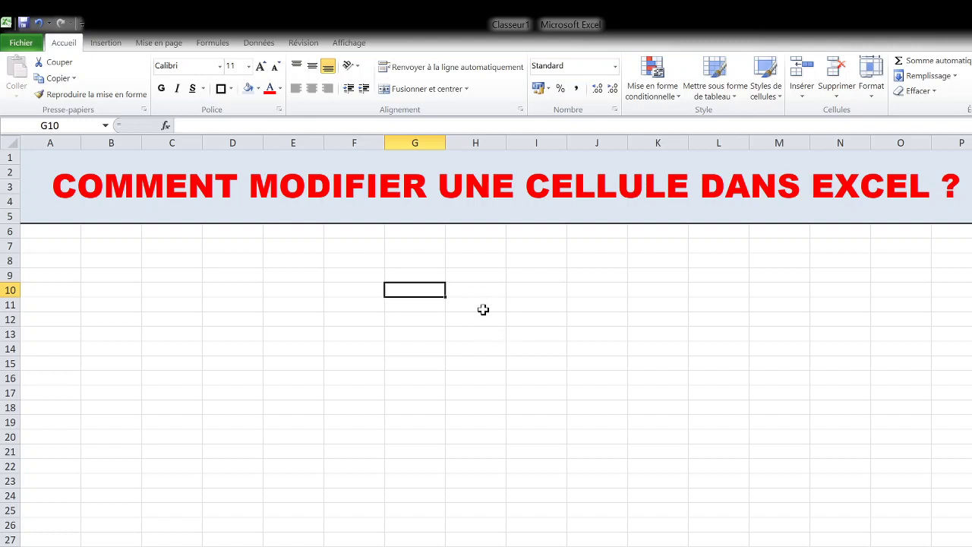
text(Excel)
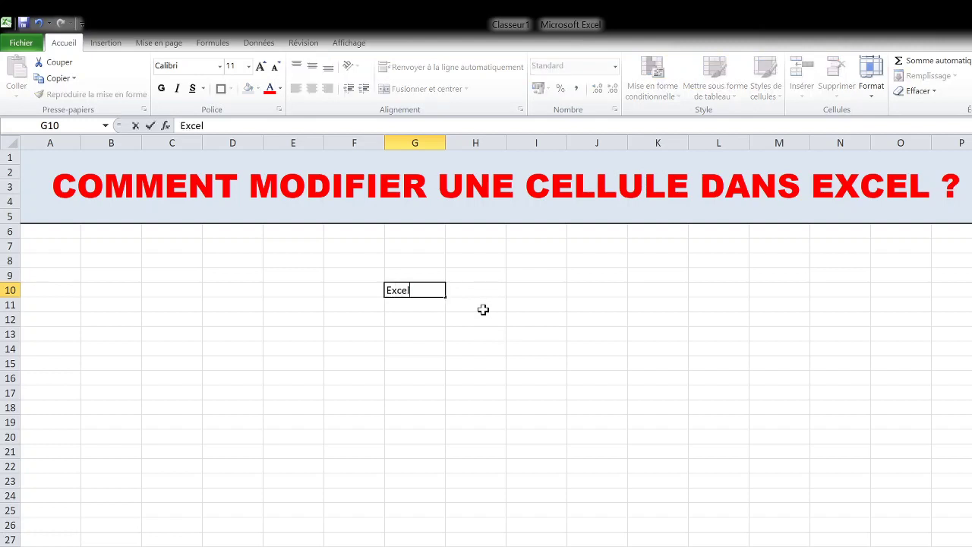
key(Tab)
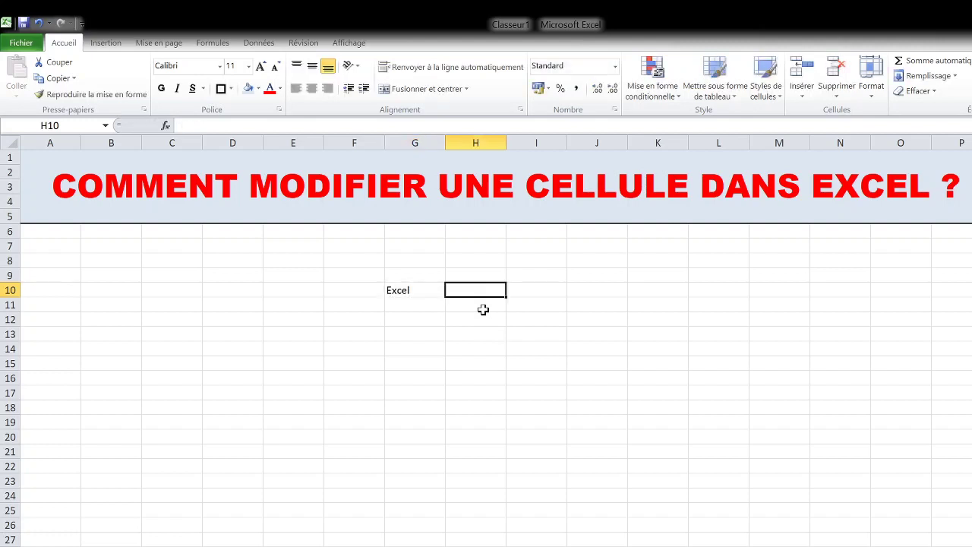
text(25)
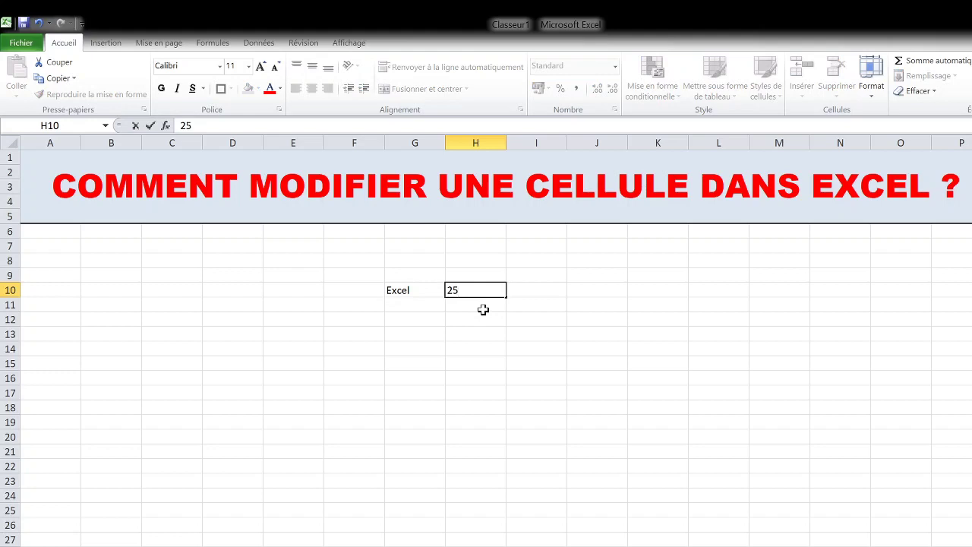
key(Tab)
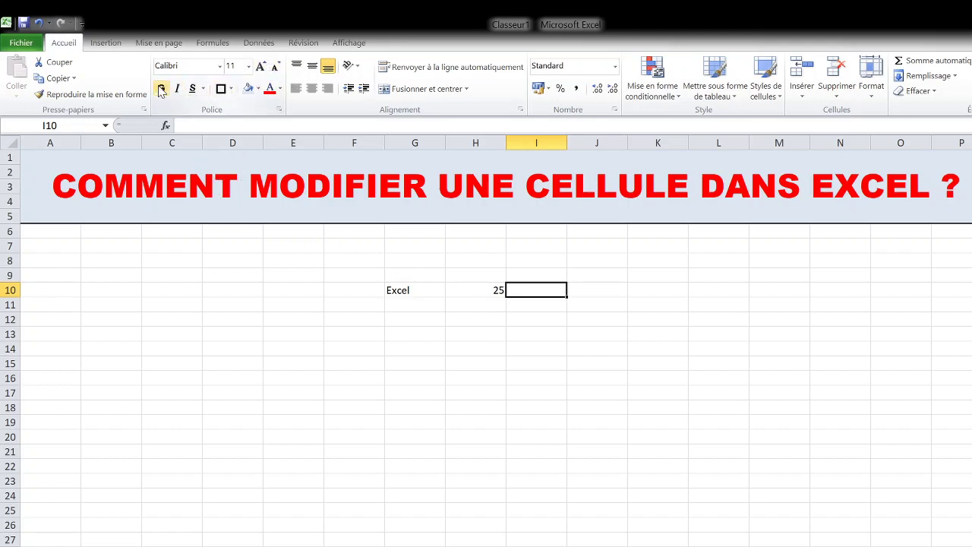
click(231, 89)
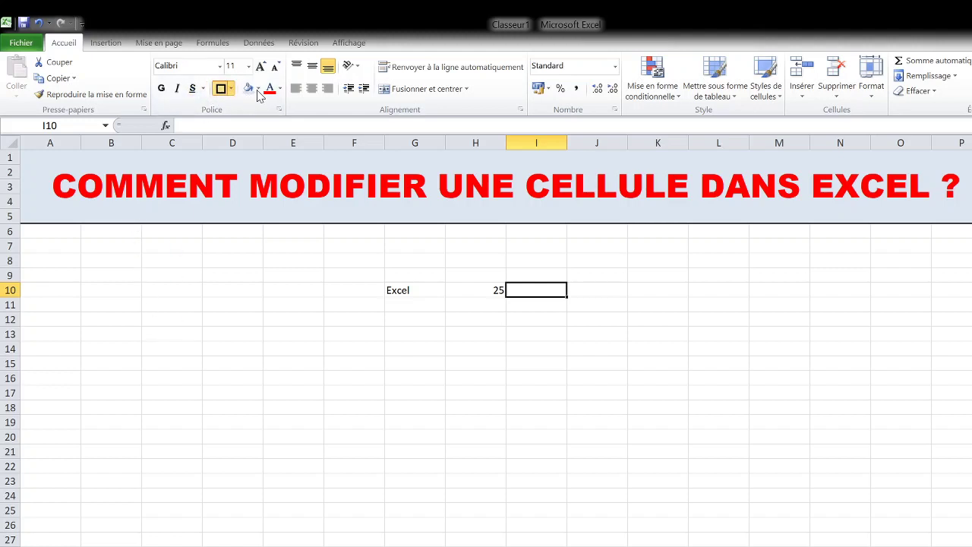
click(253, 90)
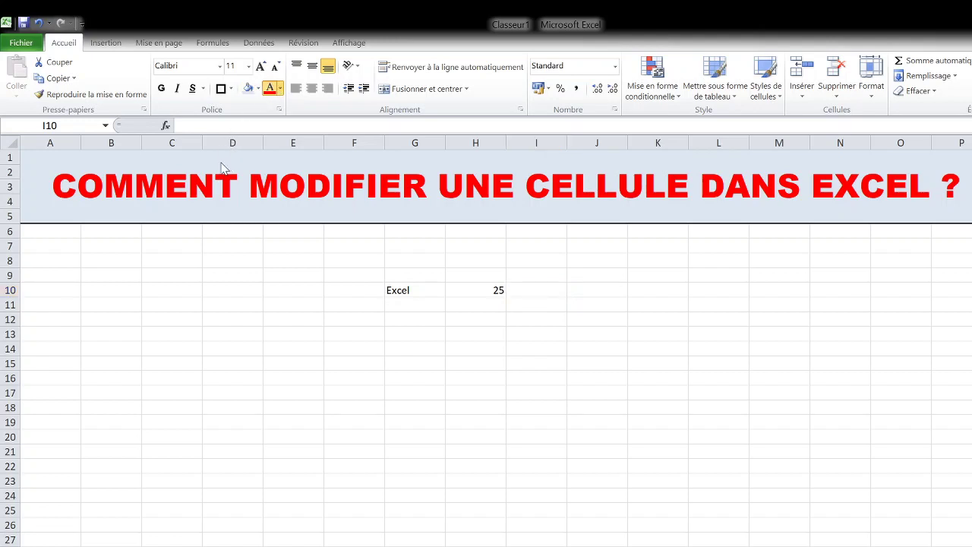
click(489, 290)
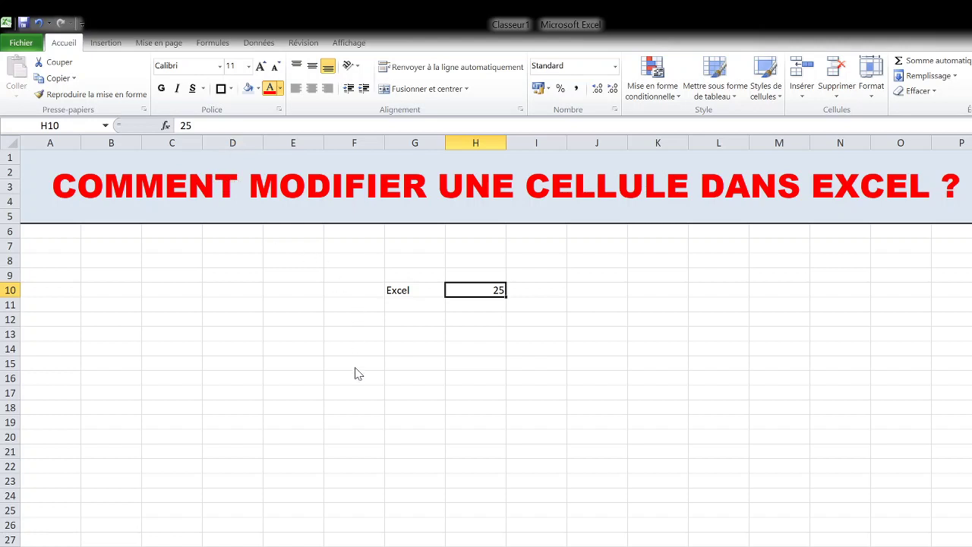
Step: Change G10's font to Arial, then to Algerian so the word displays as EXCEL
click(425, 289)
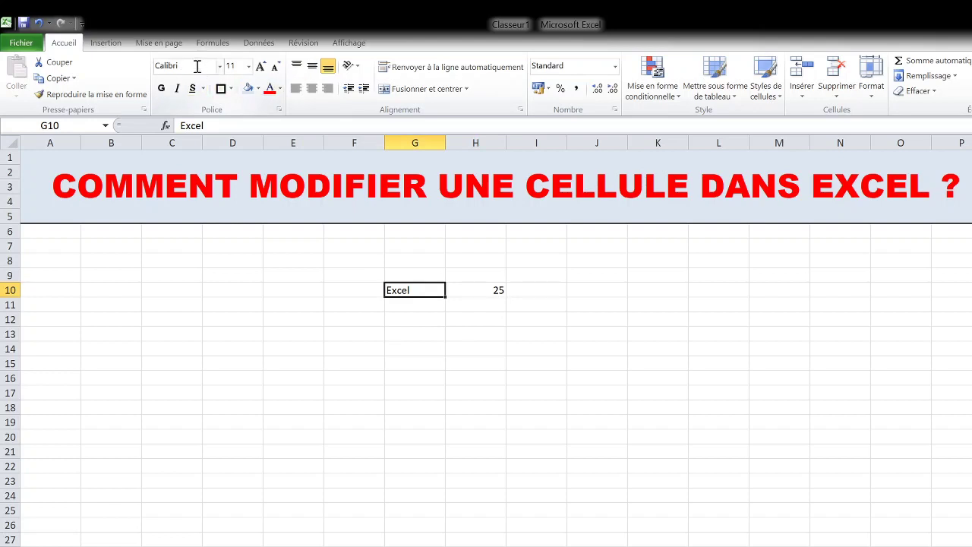
click(196, 65)
text(Arial)
key(Return)
click(216, 67)
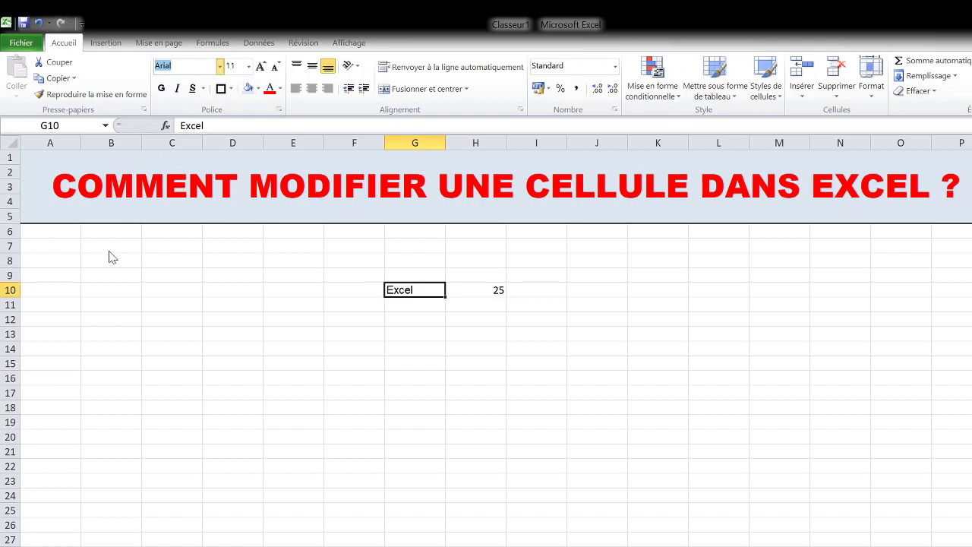
text(Algerian)
key(Return)
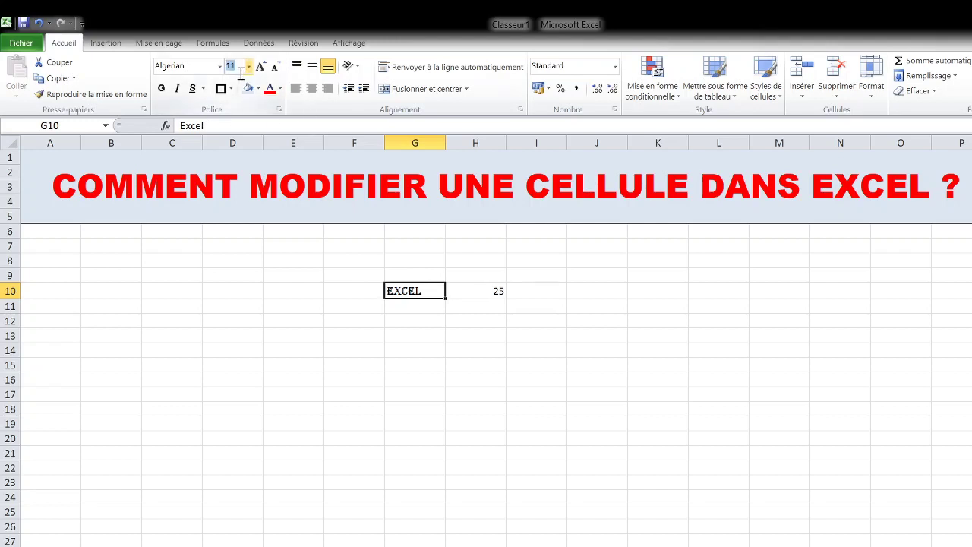
Step: Centre EXCEL horizontally in G10, briefly trying right alignment before settling on centre
click(356, 371)
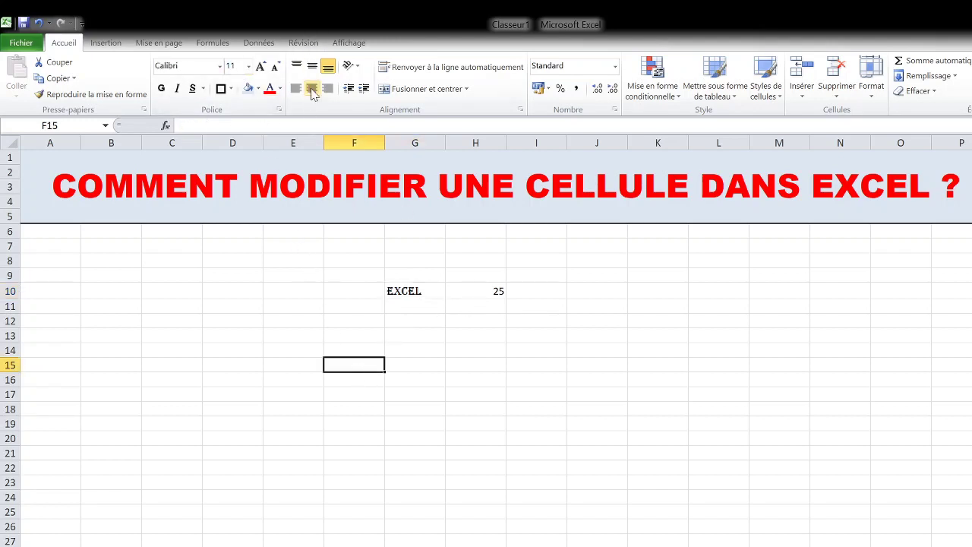
click(411, 289)
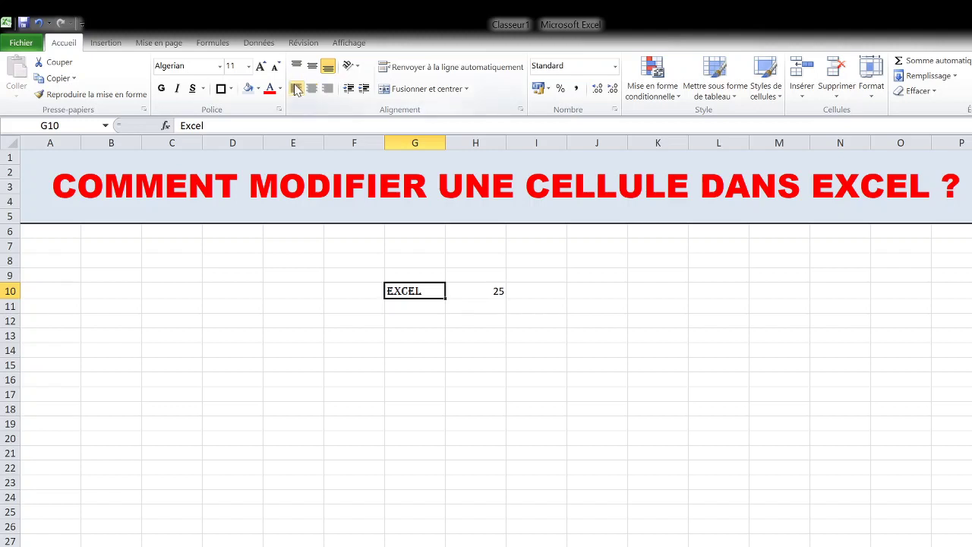
click(312, 89)
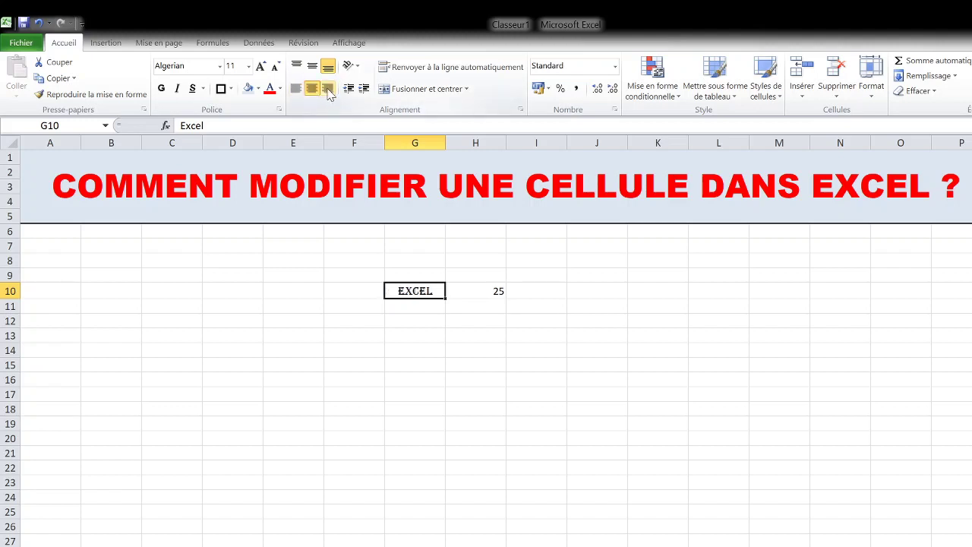
click(327, 89)
click(311, 88)
drag(346, 365, 349, 381)
click(452, 375)
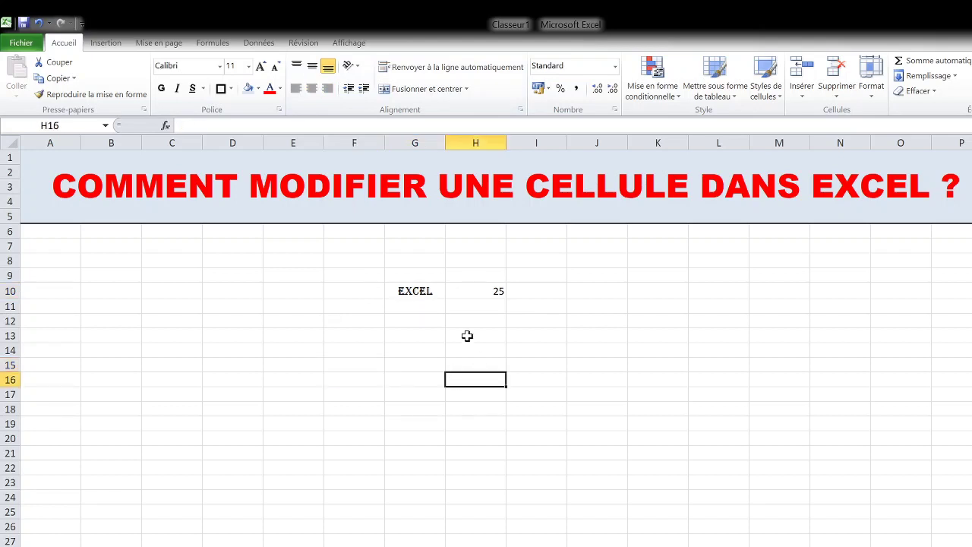
click(424, 291)
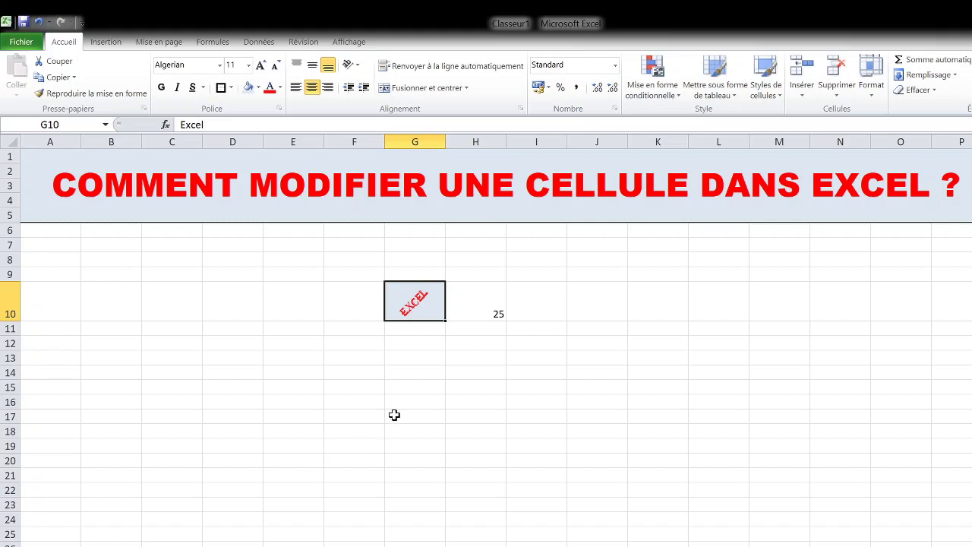
click(401, 368)
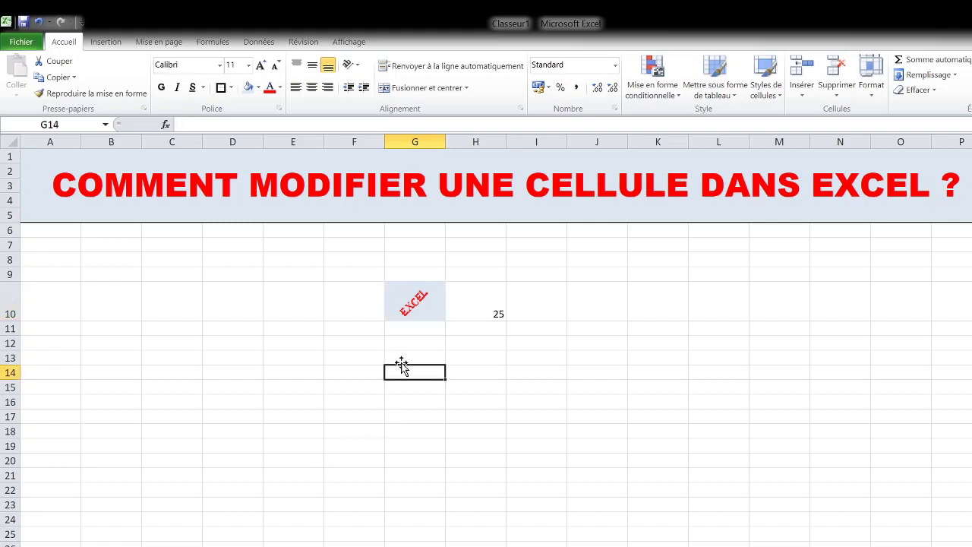
click(396, 343)
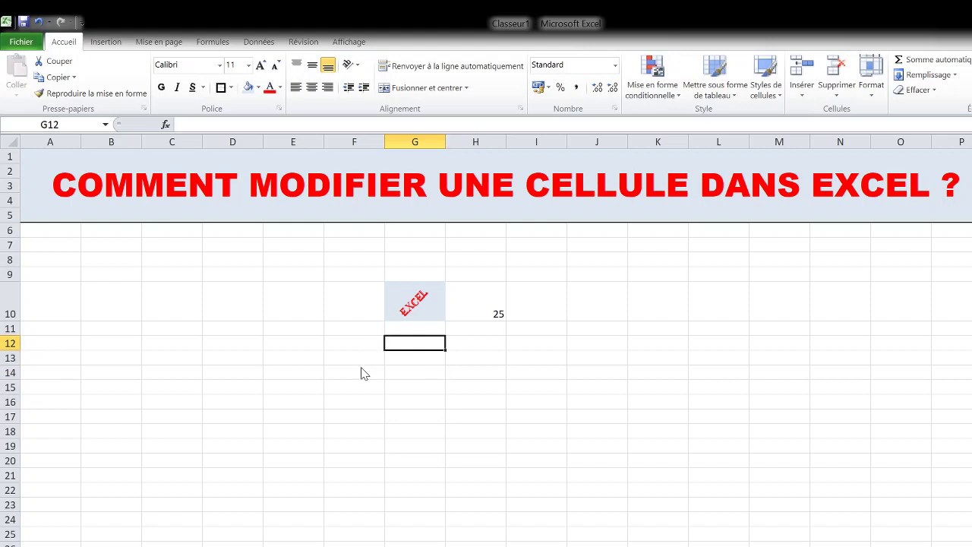
click(425, 316)
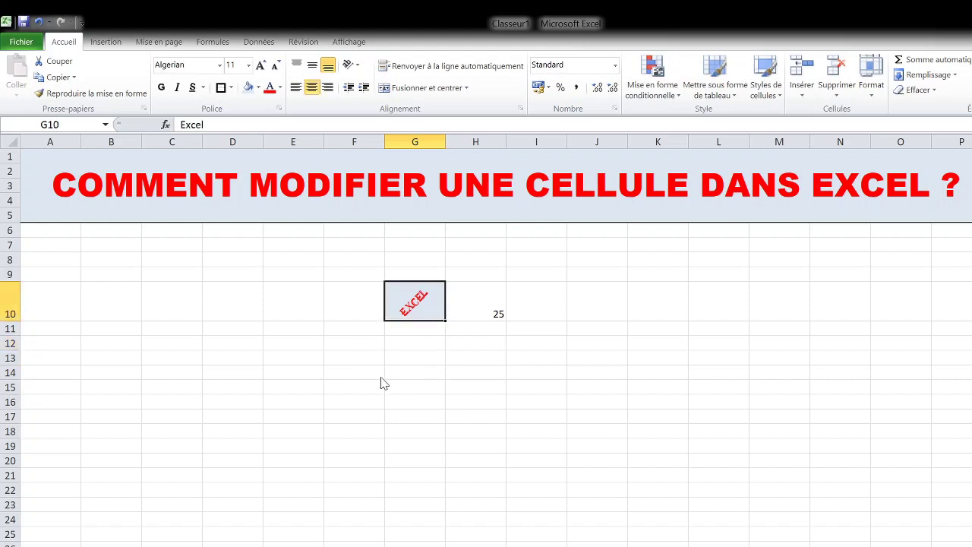